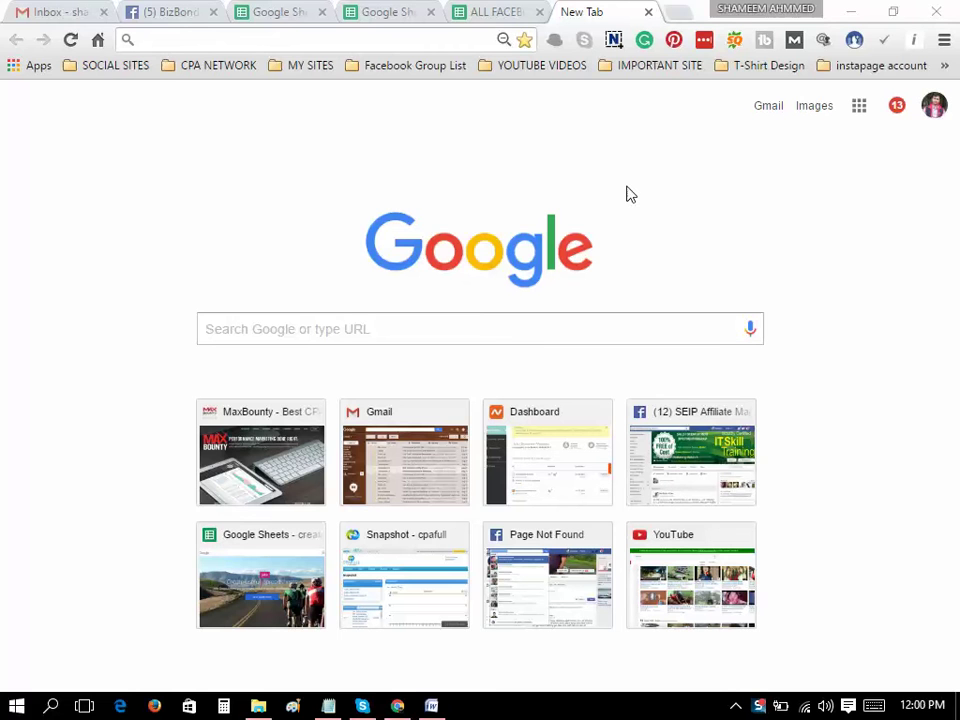
Open Chrome's Settings page from the browser menu.
click(852, 12)
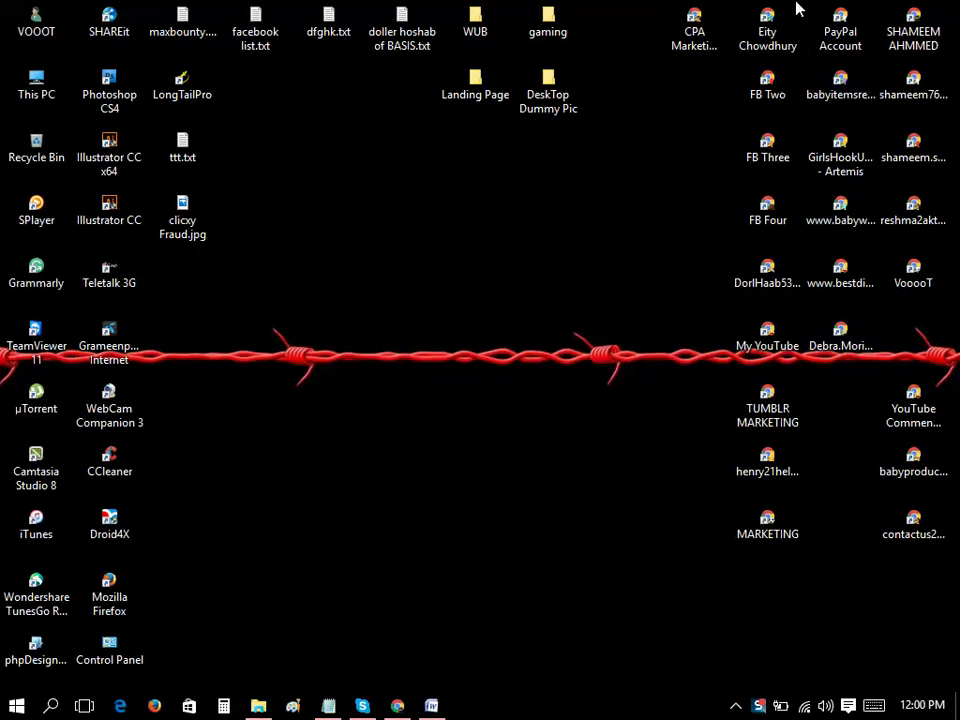
click(397, 706)
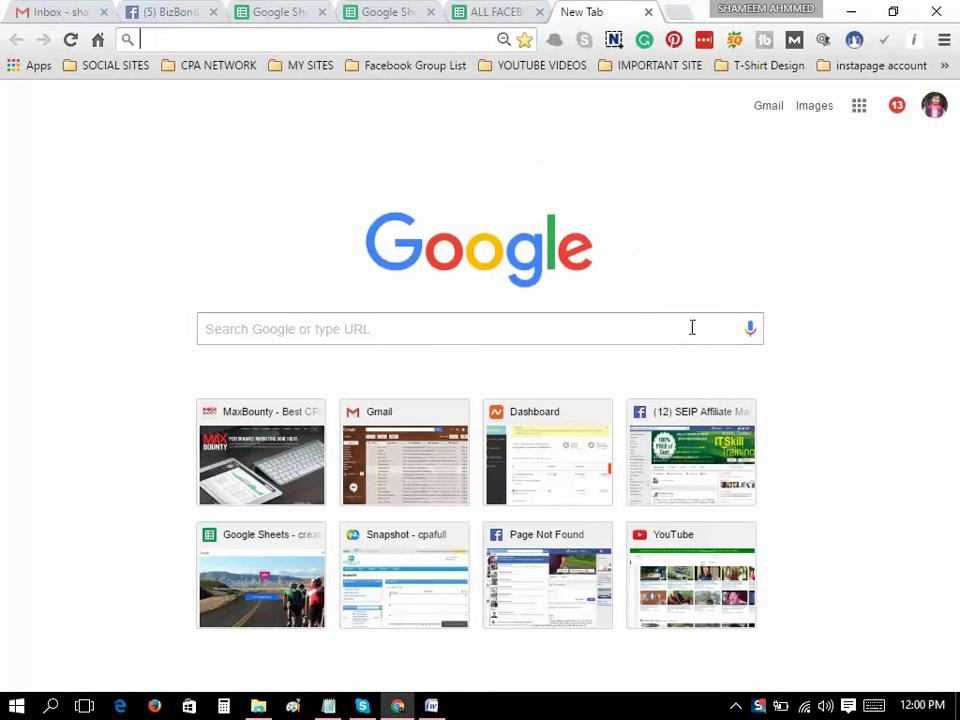
click(948, 44)
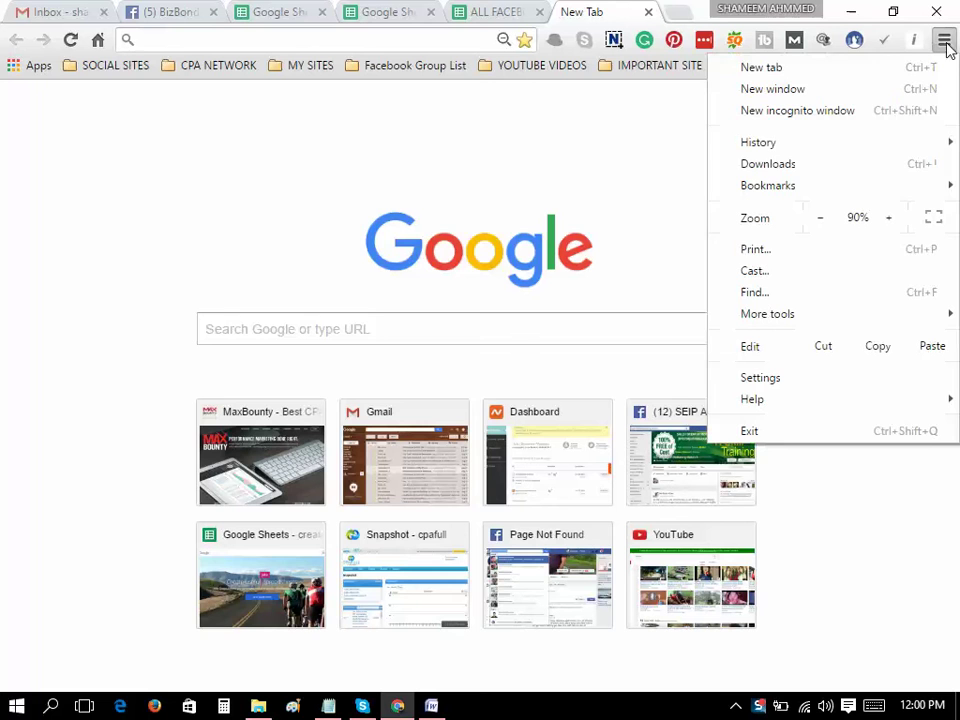
click(815, 380)
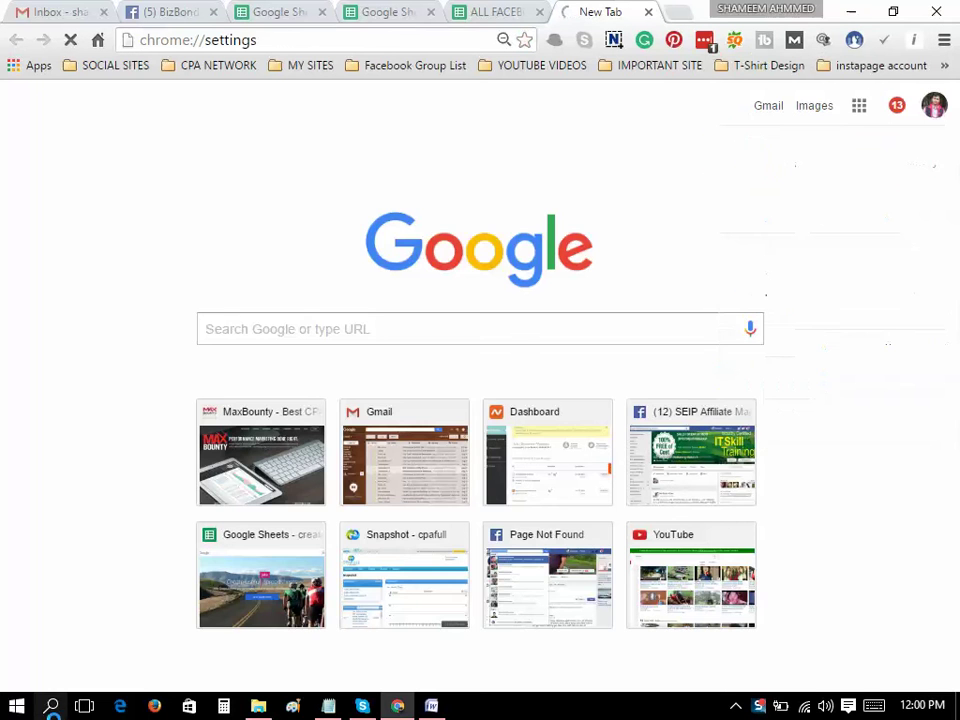
Scroll Settings down to the People section's list of profiles.
scroll(168, 358, down, 3)
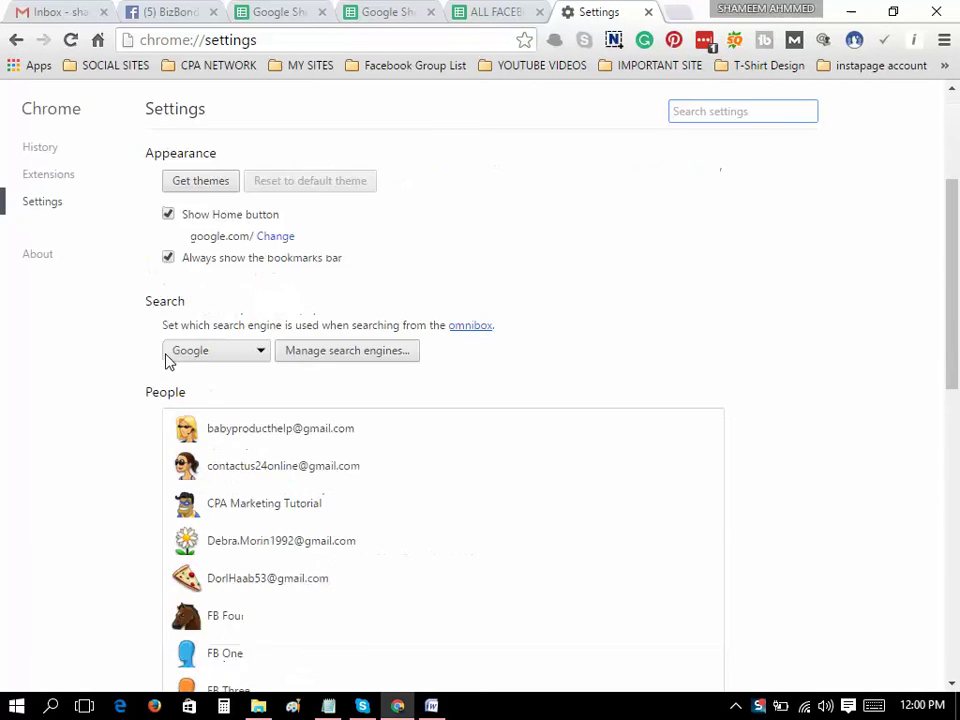
scroll(170, 362, down, 10)
scroll(175, 364, up, 5)
scroll(178, 366, up, 7)
scroll(178, 366, up, 1)
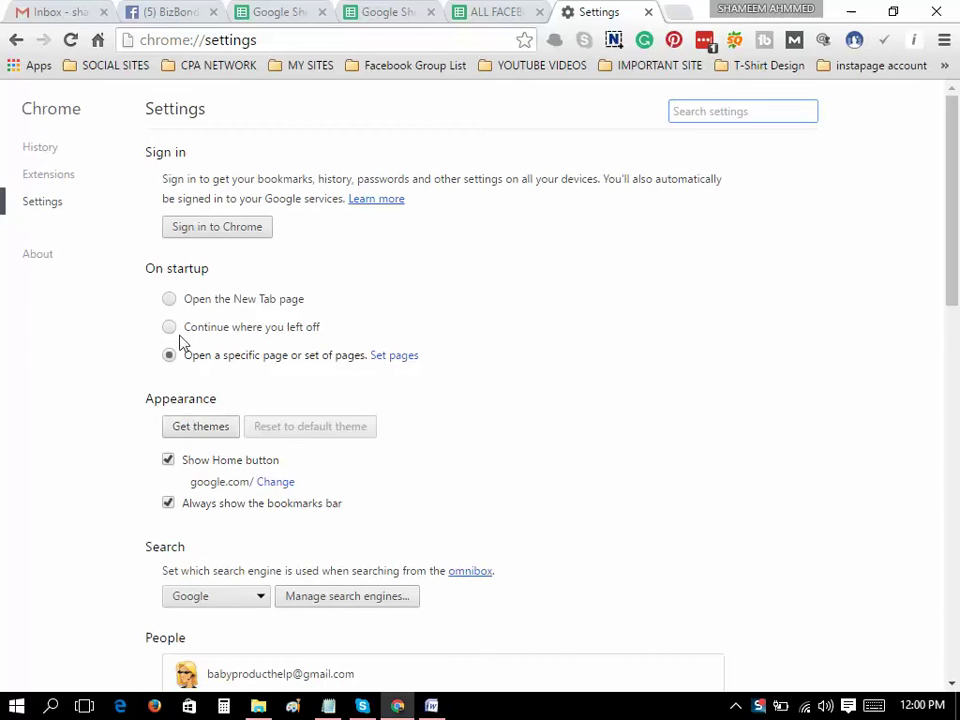
scroll(320, 342, down, 4)
scroll(300, 340, down, 1)
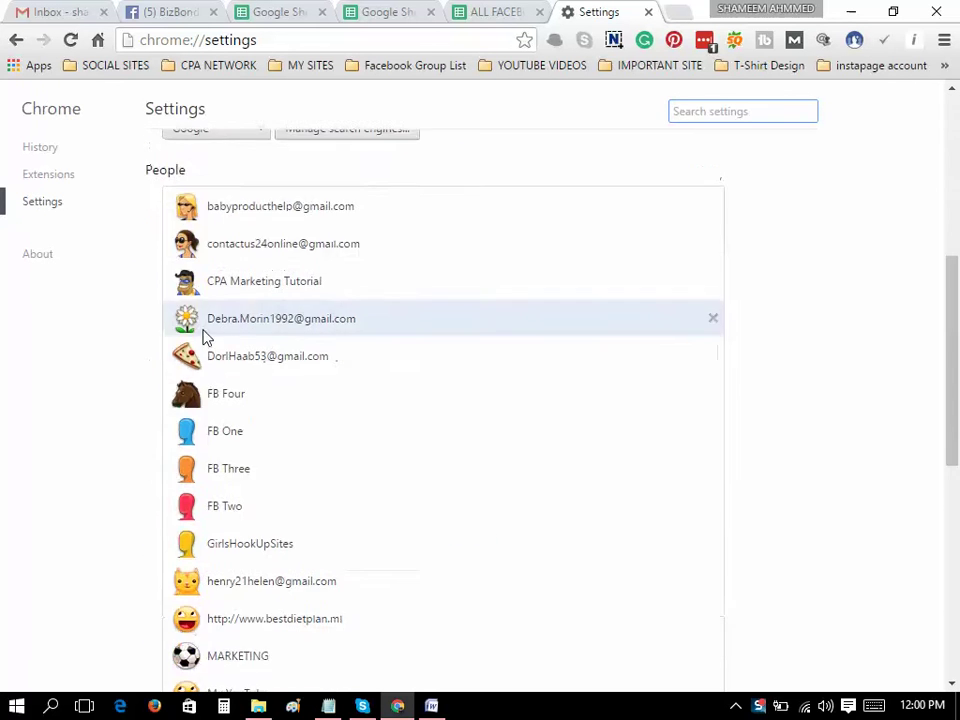
scroll(195, 350, up, 3)
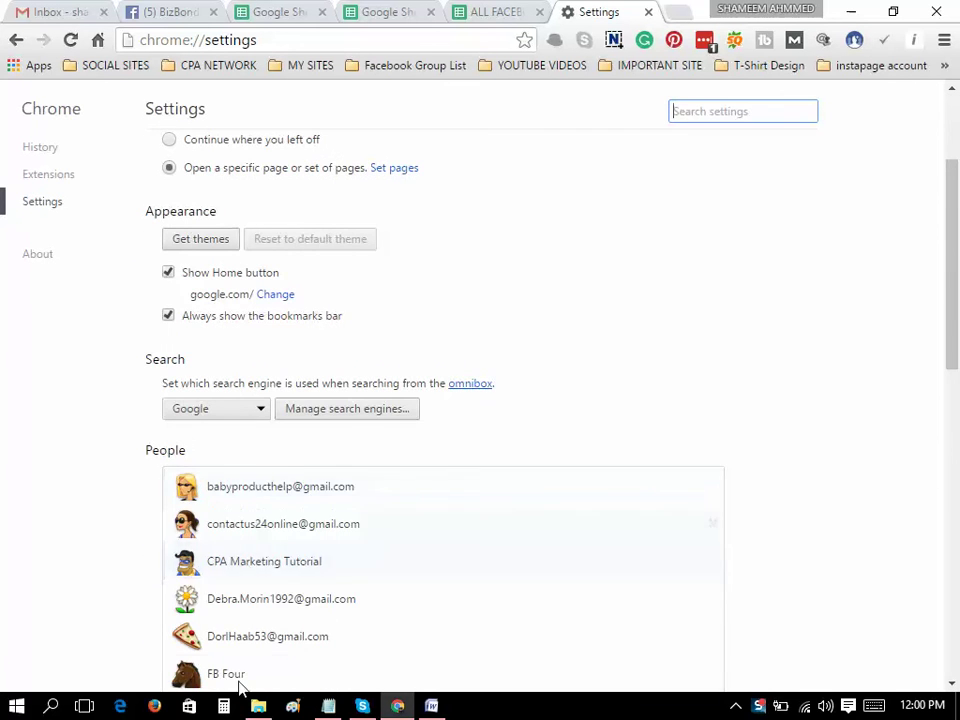
scroll(225, 600, down, 1)
scroll(230, 510, down, 4)
scroll(235, 330, down, 3)
scroll(215, 230, down, 1)
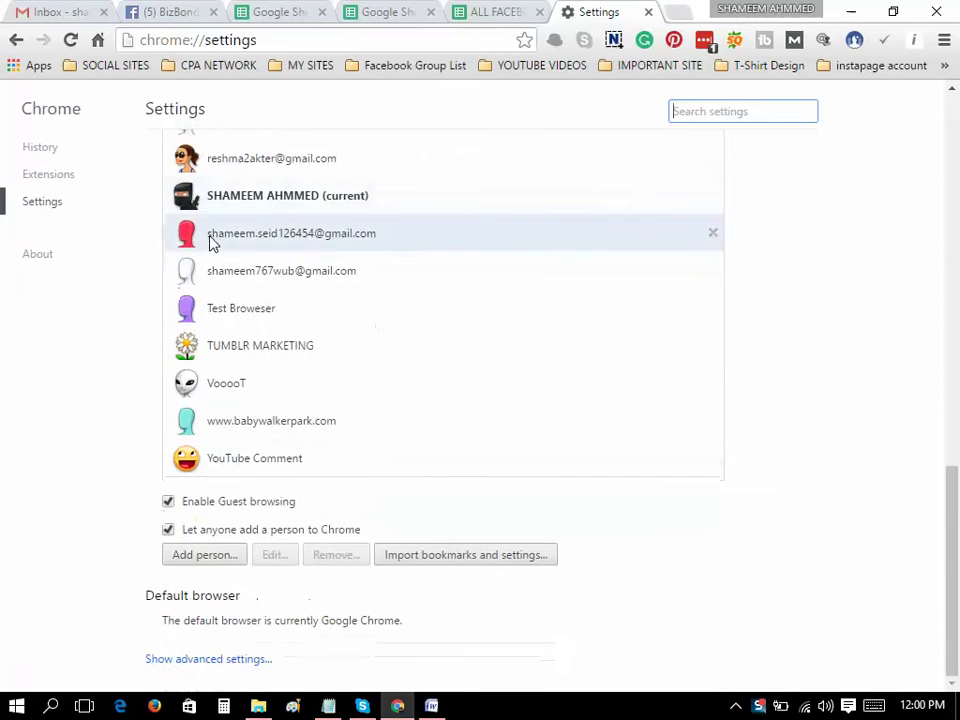
scroll(235, 250, up, 6)
scroll(212, 265, down, 1)
scroll(210, 268, down, 5)
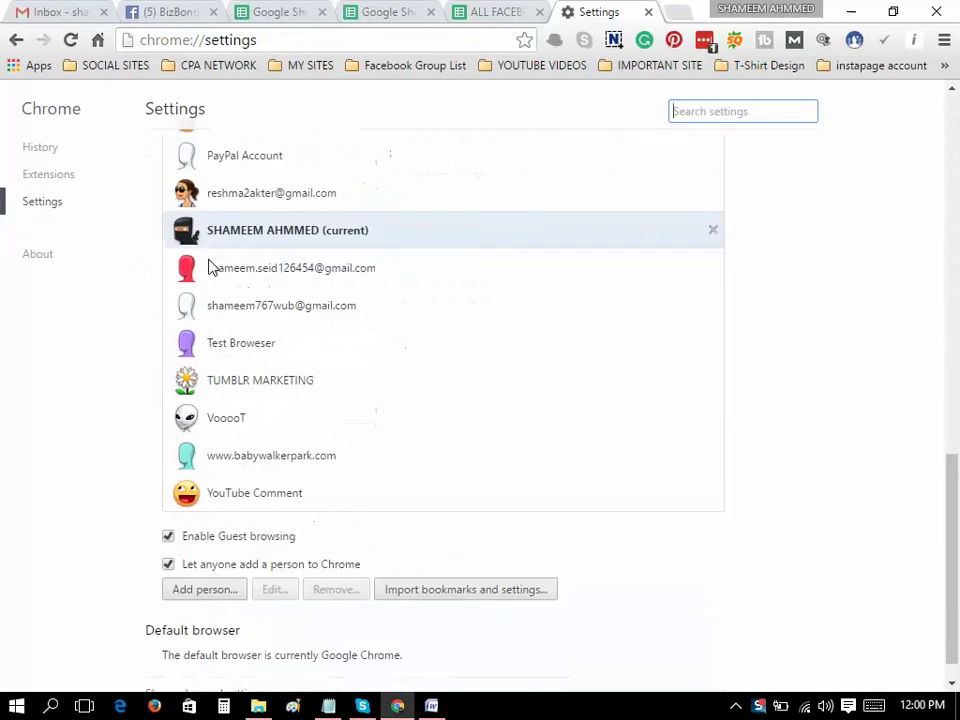
scroll(230, 265, up, 5)
scroll(253, 392, up, 3)
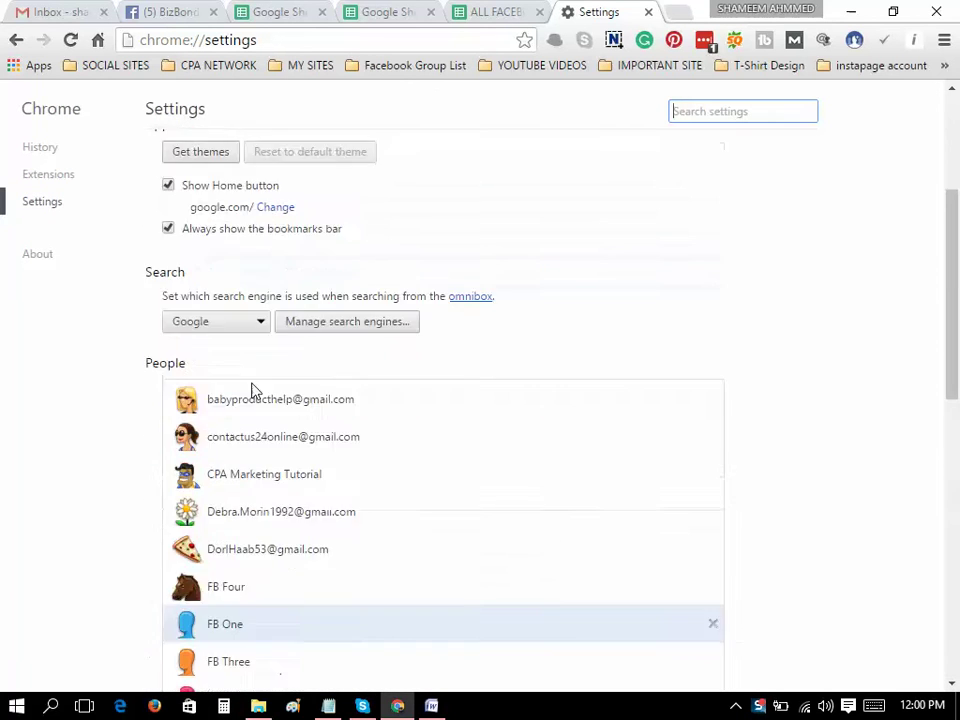
scroll(246, 379, up, 3)
scroll(244, 384, down, 10)
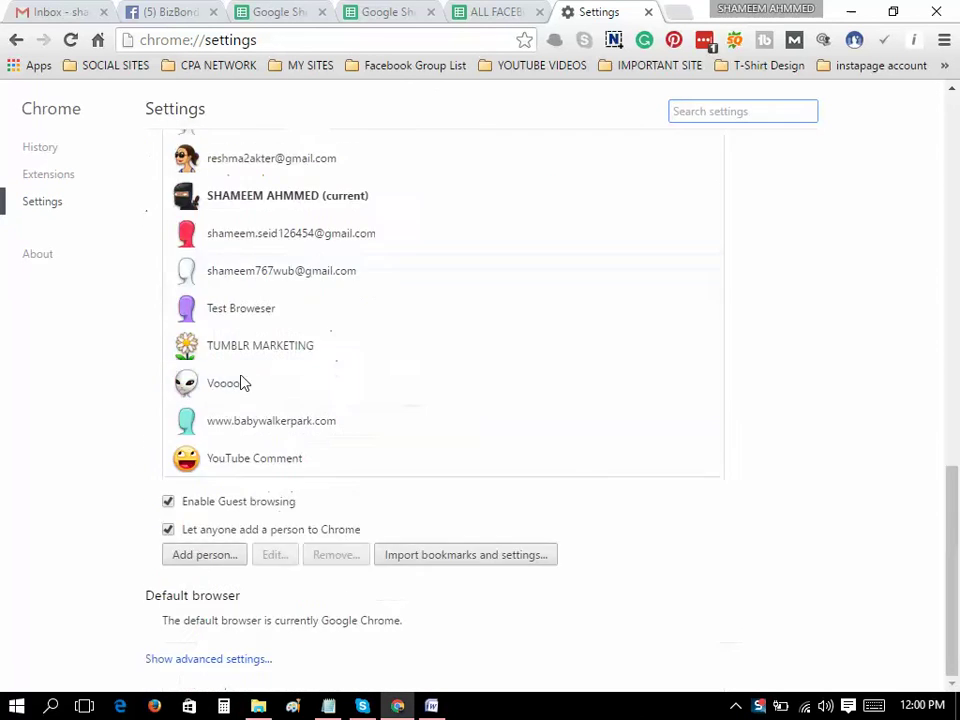
Add a new person and paste the email address over 'Person 1' as its name.
click(235, 556)
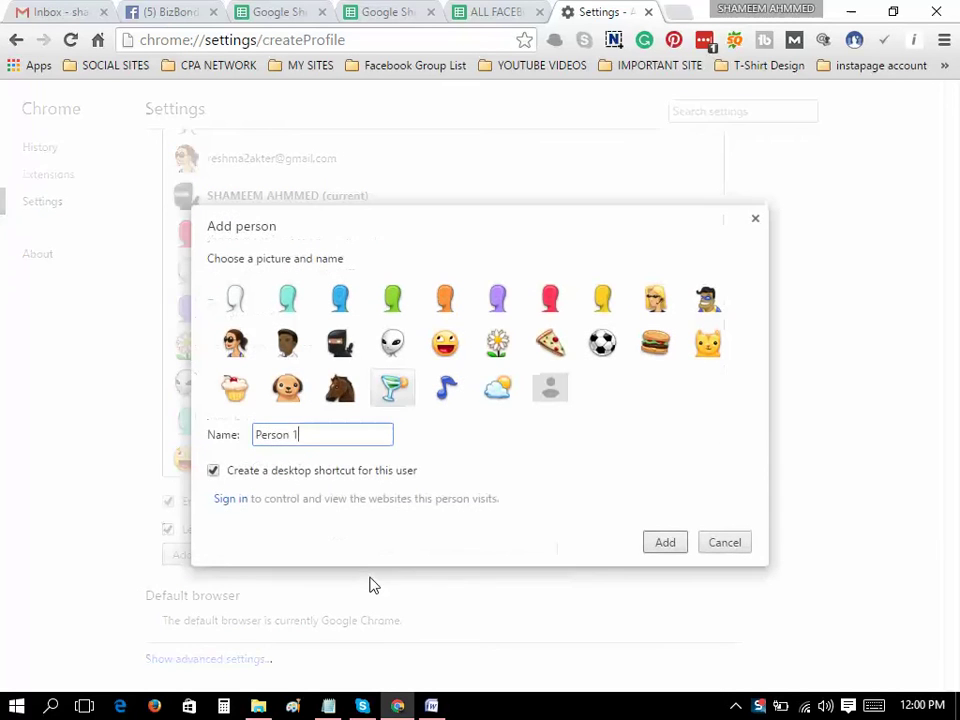
click(320, 434)
drag(318, 437, 204, 435)
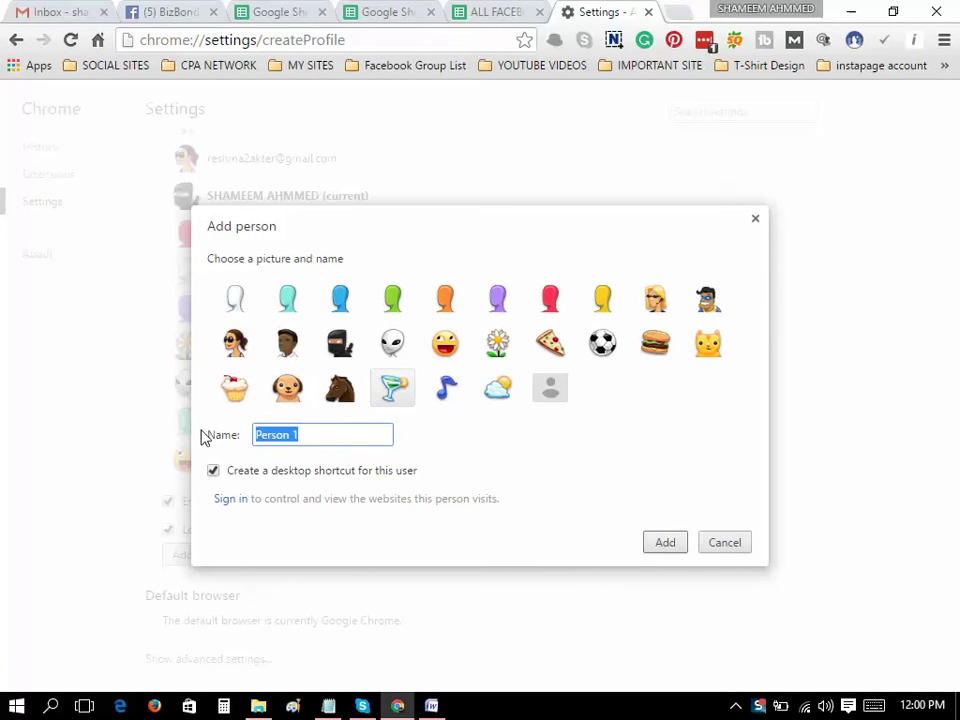
key(ctrl+v)
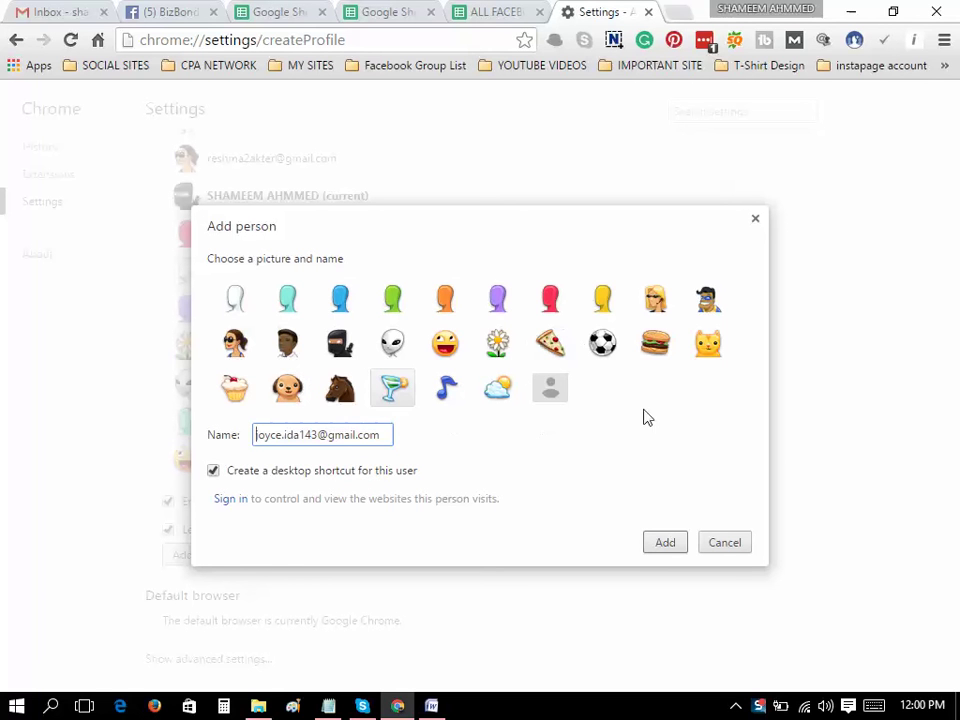
Choose the football avatar, then recheck the pasted email name in the Name field.
click(600, 345)
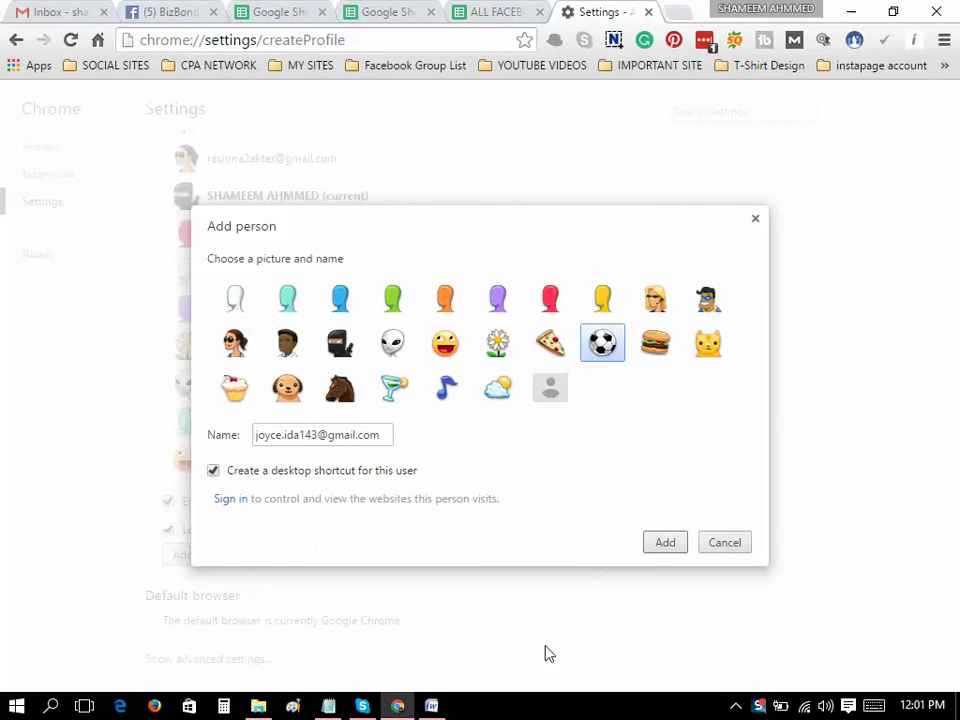
click(374, 437)
drag(374, 437, 225, 430)
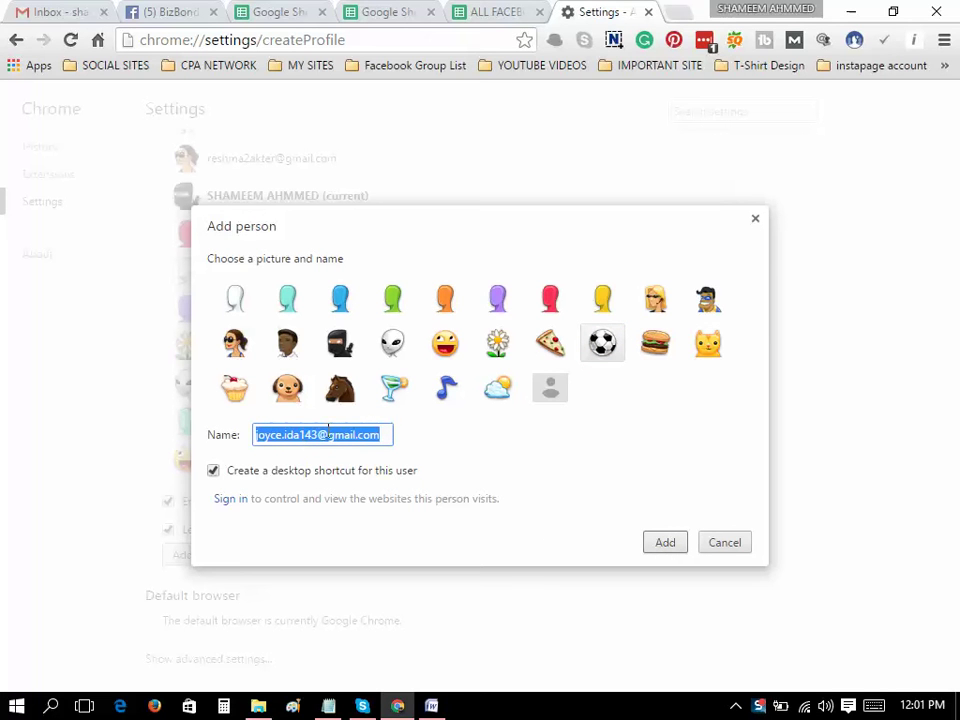
click(389, 437)
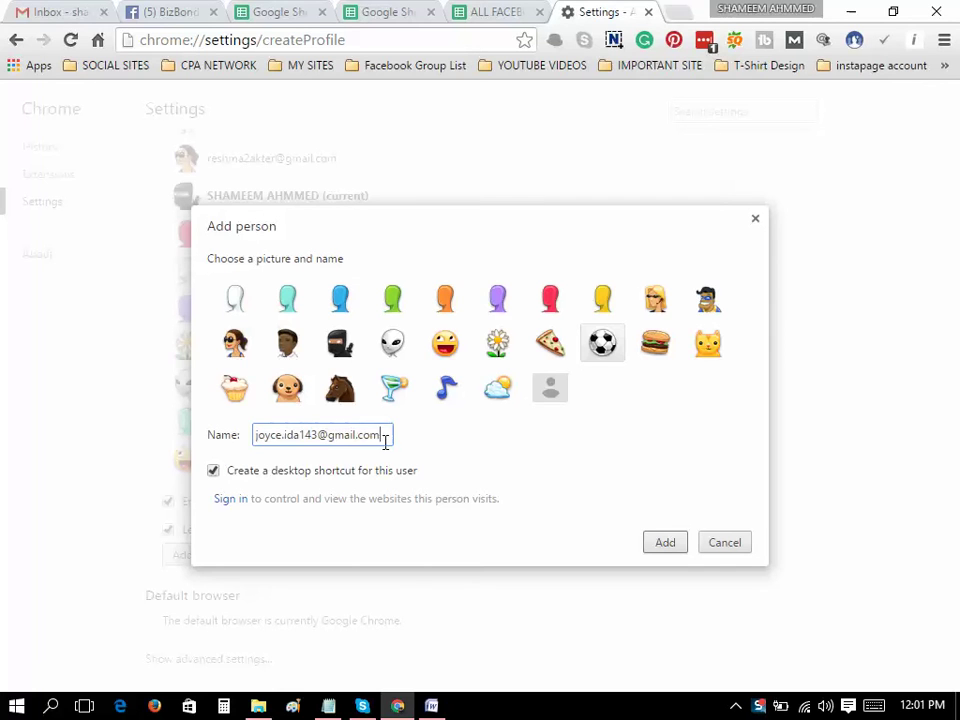
drag(385, 442, 211, 462)
click(387, 438)
drag(388, 437, 255, 433)
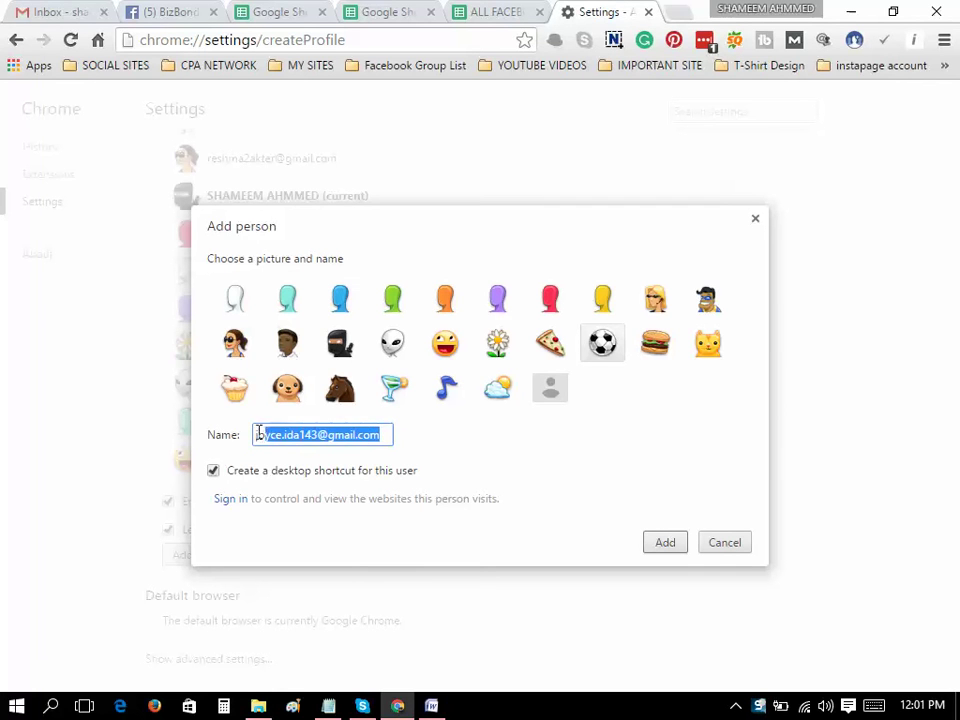
click(395, 442)
drag(398, 439, 229, 429)
click(386, 440)
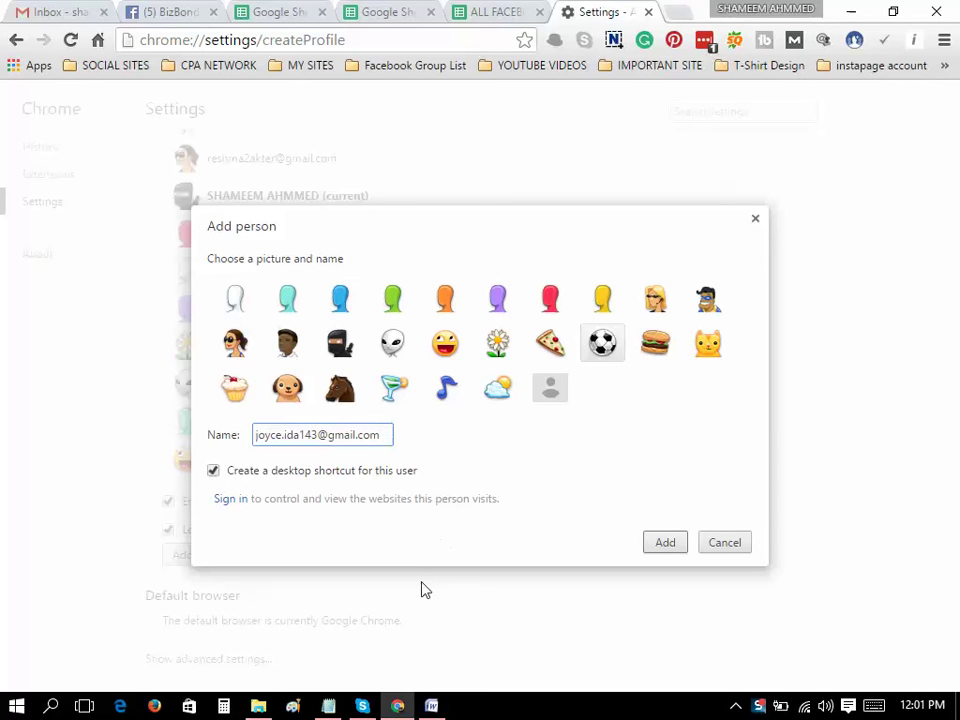
drag(391, 432, 245, 432)
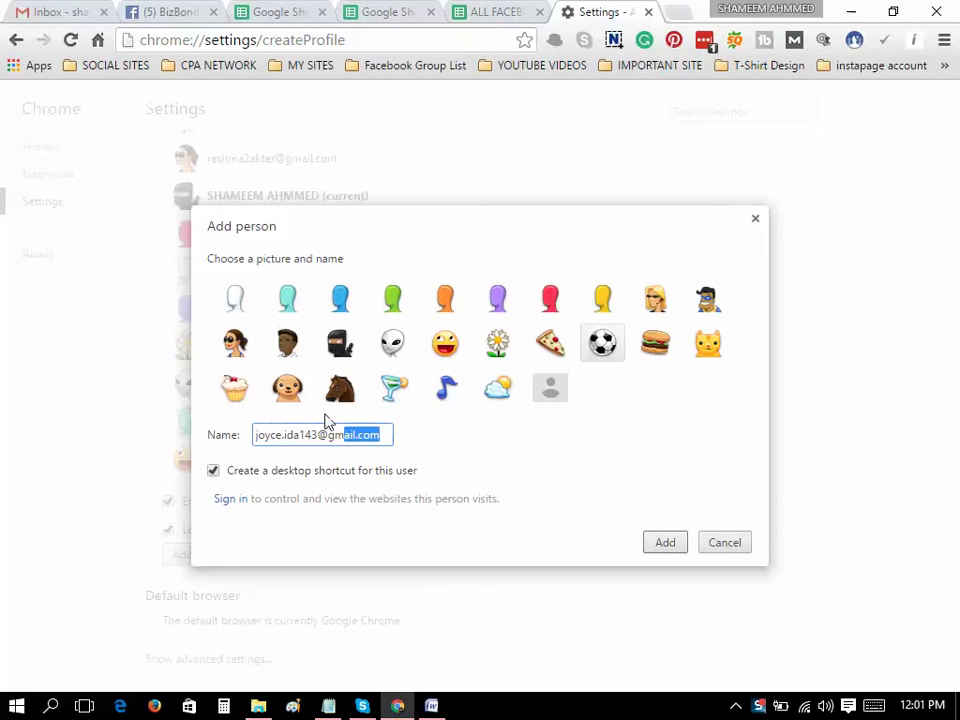
click(442, 456)
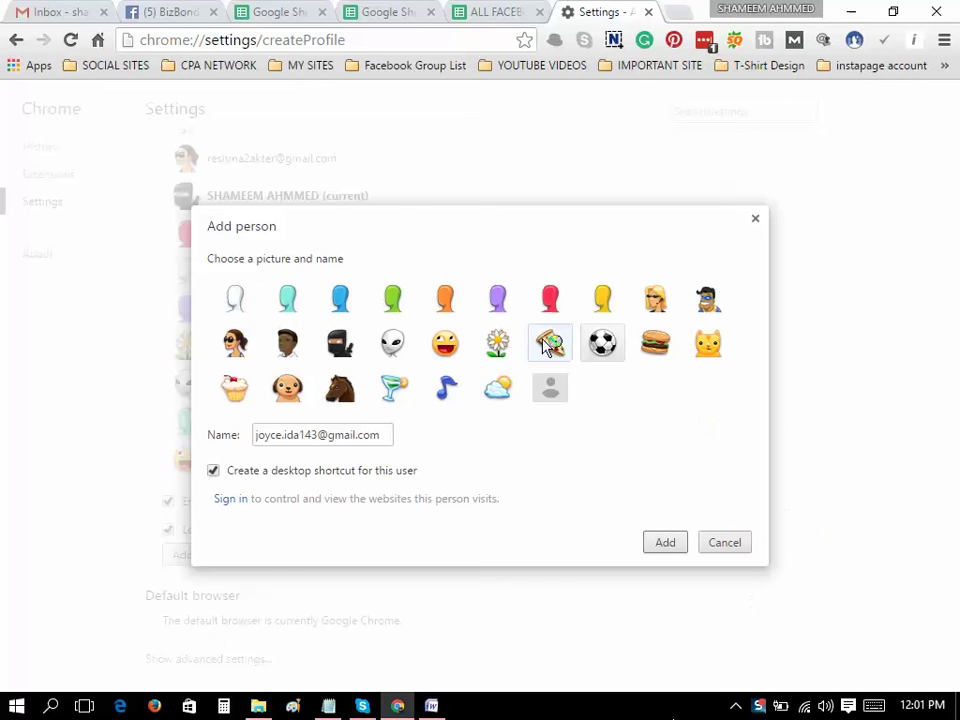
Create the new profile, close its window and minimize Chrome to reach the desktop.
click(666, 543)
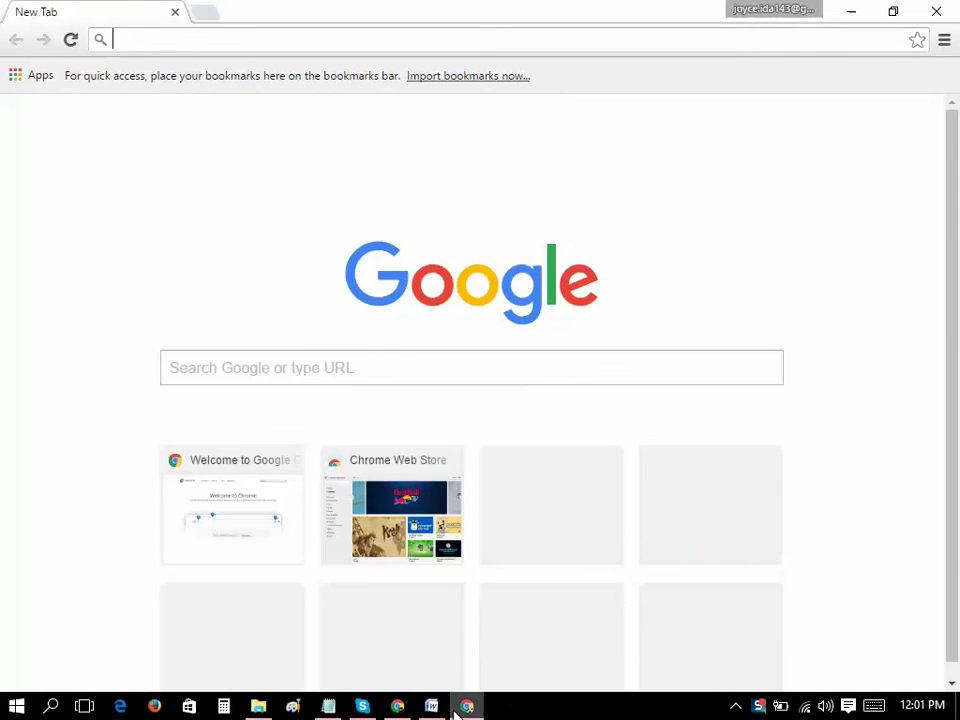
mouse_move(466, 706)
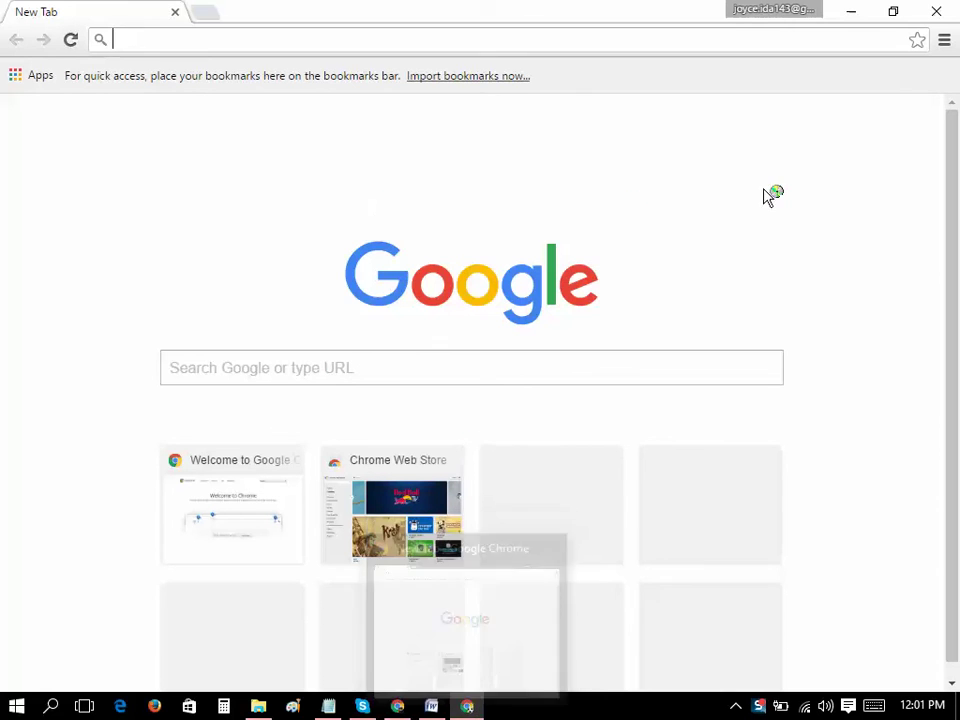
click(938, 12)
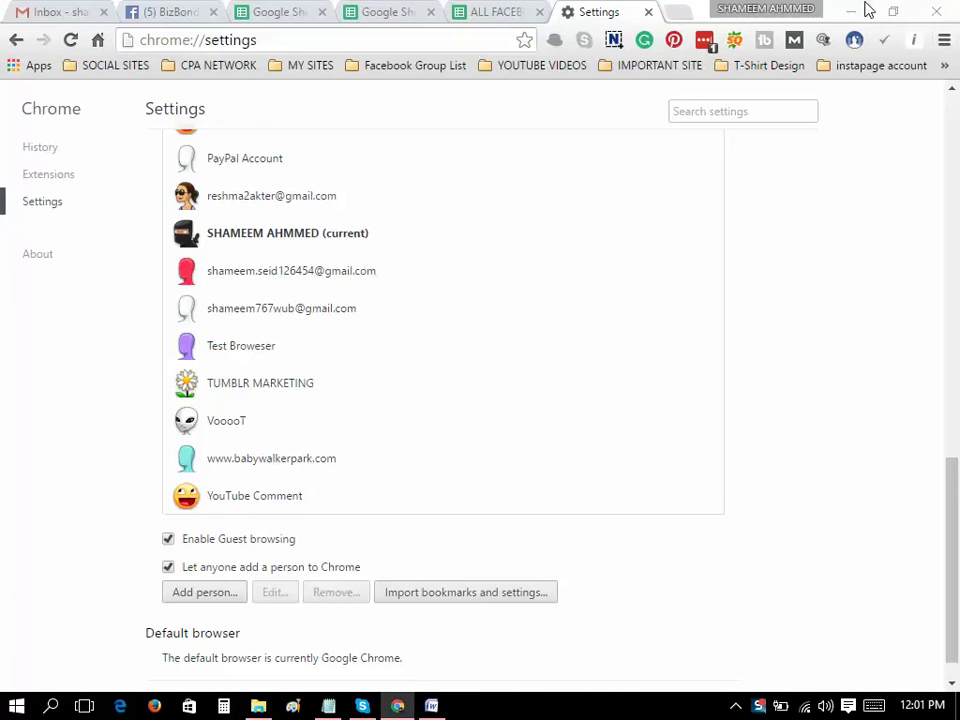
click(862, 10)
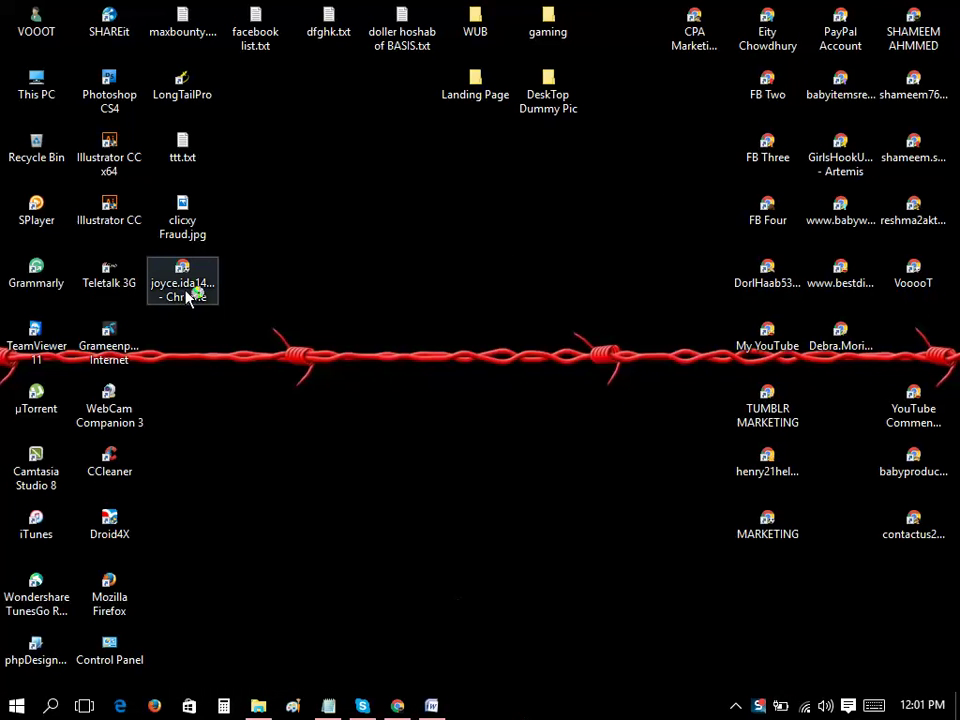
Move the new shortcut beside TUMBLR MARKETING and remove ' - Chrome' from its name.
mouse_move(192, 285)
mouse_down()
mouse_move(360, 325)
mouse_move(476, 386)
mouse_move(690, 536)
mouse_move(849, 574)
mouse_move(852, 410)
mouse_up()
key(F2)
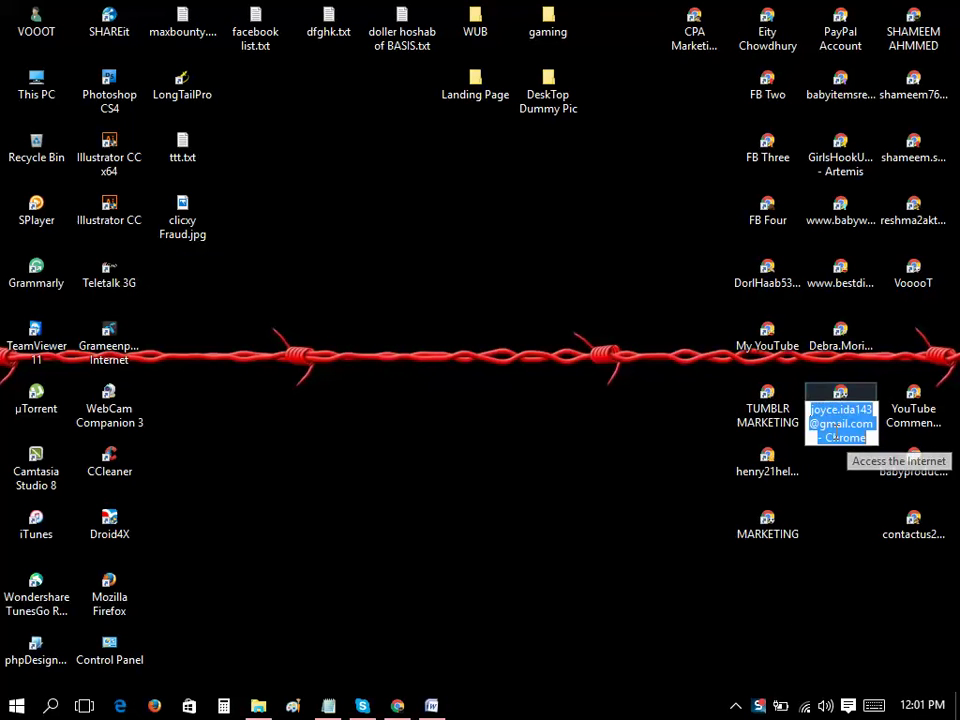
key(End)
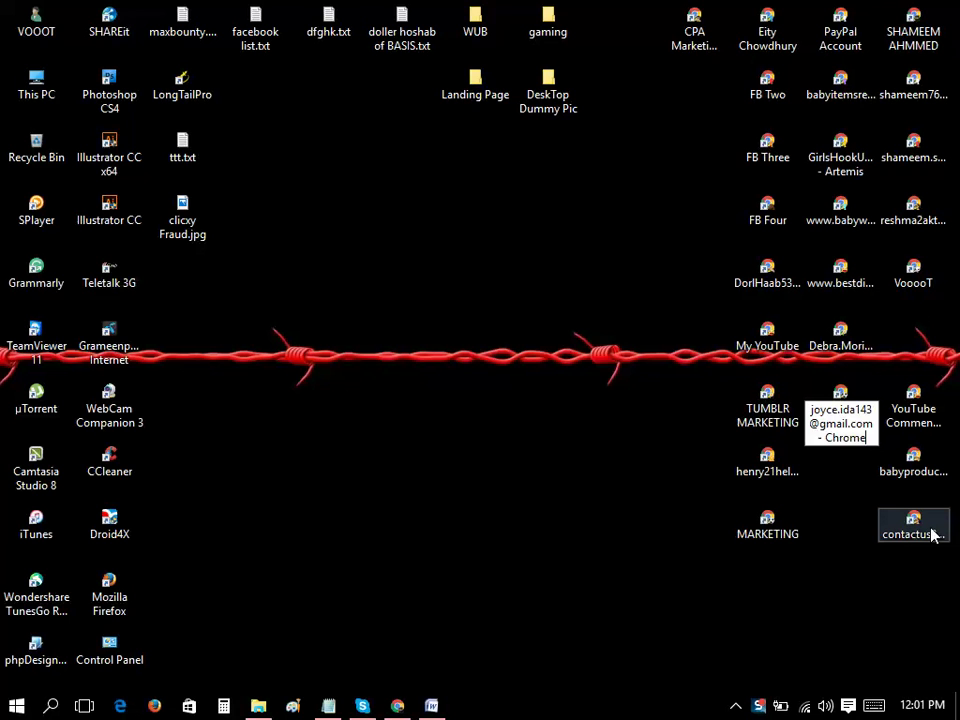
key(BackSpace)
key(BackSpace)
key(BackSpace)
key(BackSpace)
key(BackSpace)
key(BackSpace)
key(BackSpace)
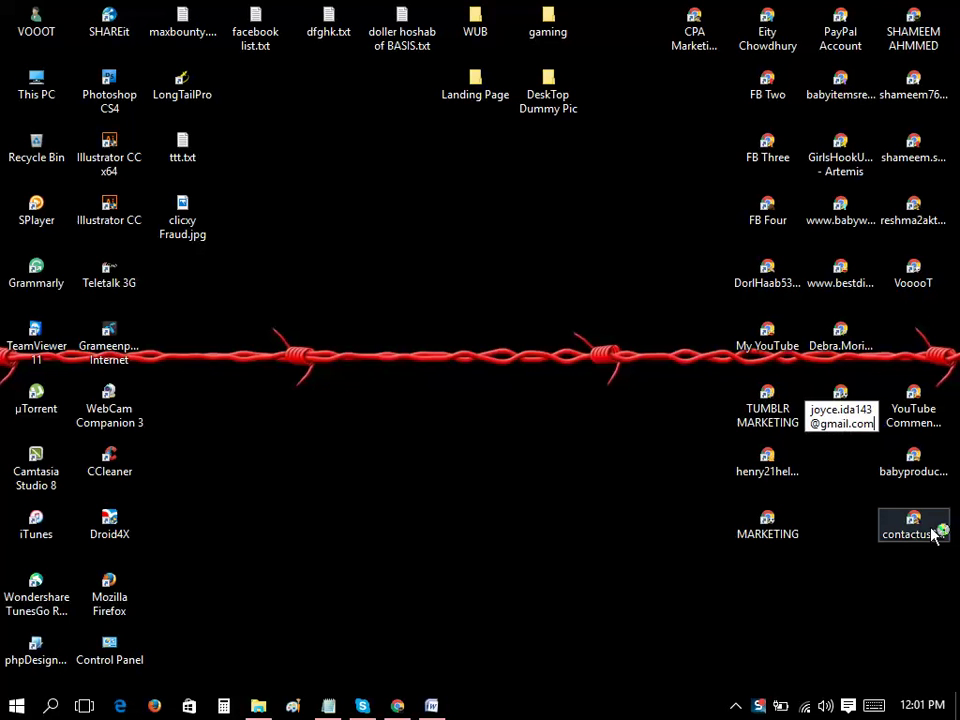
key(Return)
click(686, 599)
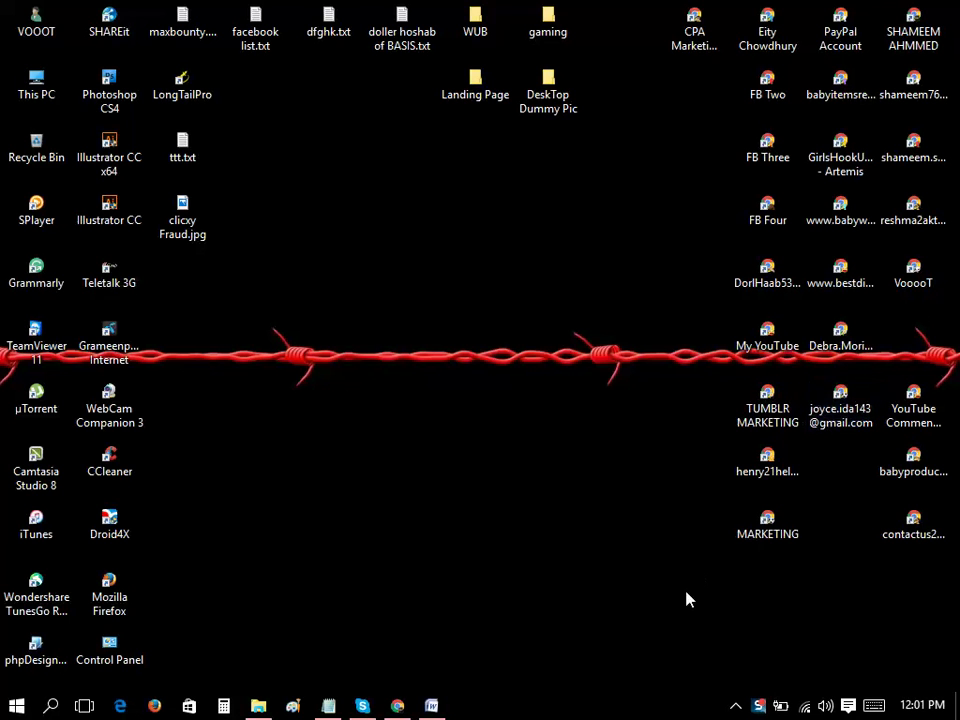